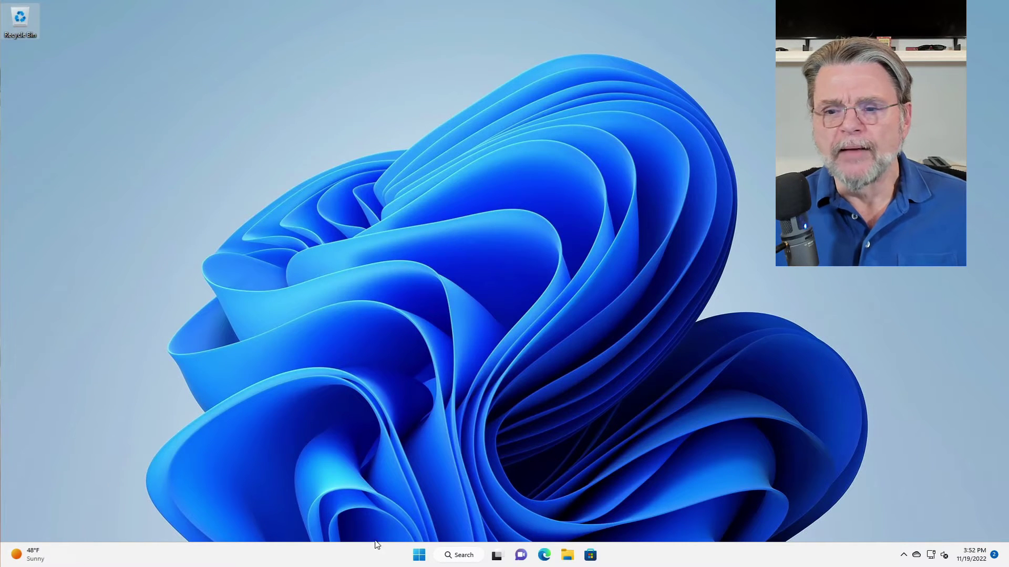
Step: Open Terminal (Admin) from the Start right-click menu and approve the UAC prompt
right_click(419, 556)
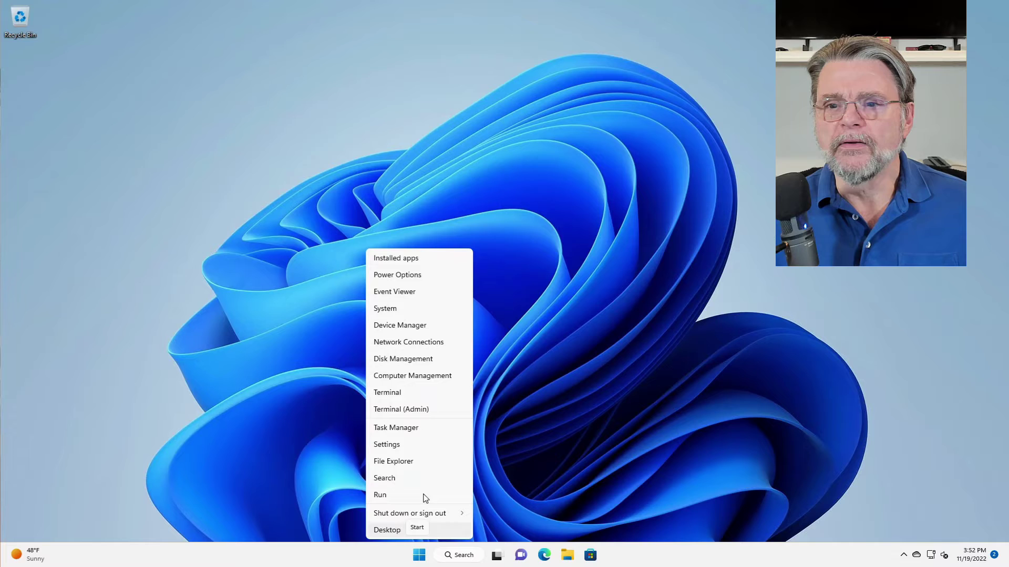
click(417, 410)
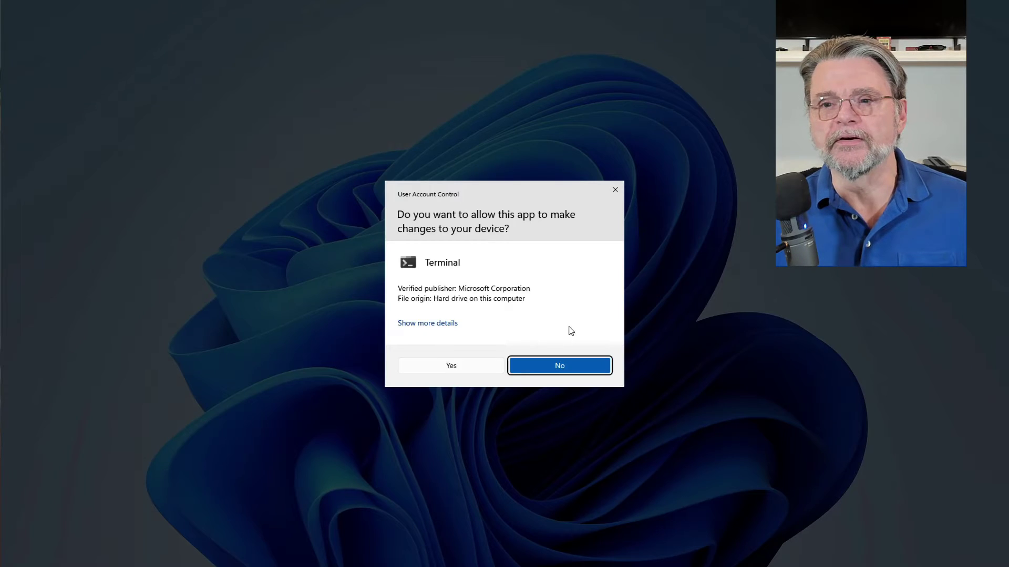
click(475, 370)
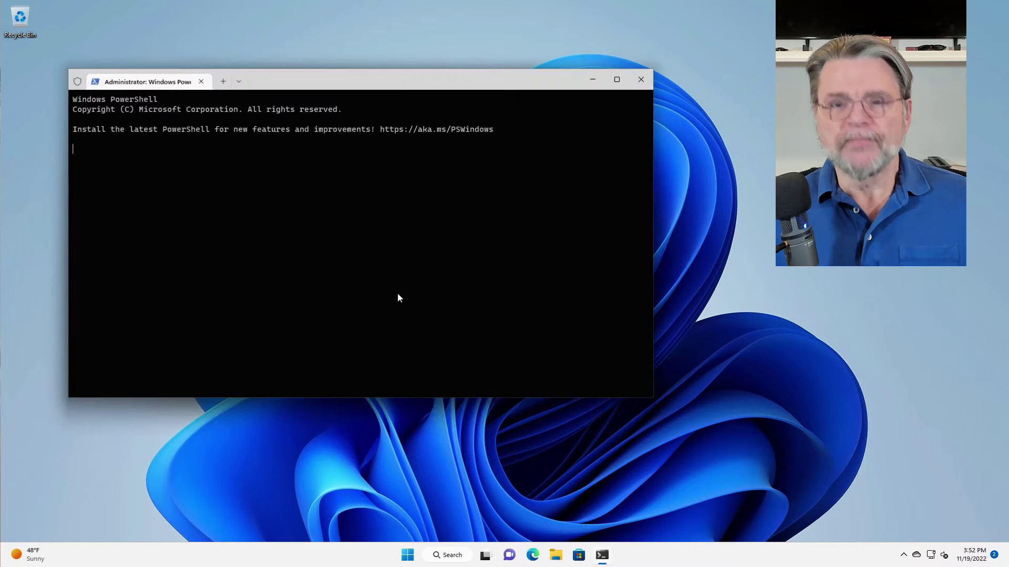
Step: Run chkdsk /f and answer Y to schedule the disk check for next restart
text(chkdsk)
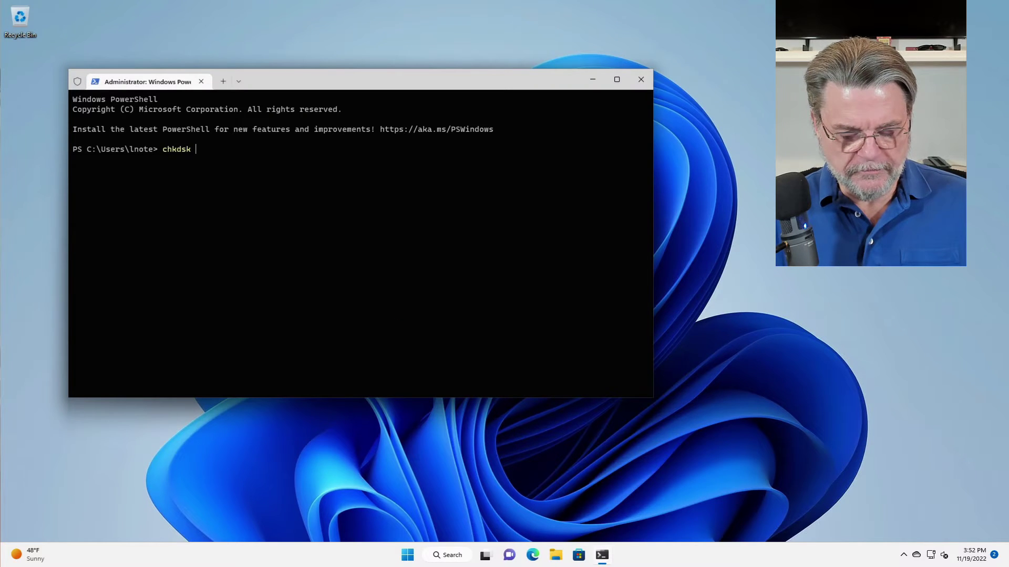
text( /f)
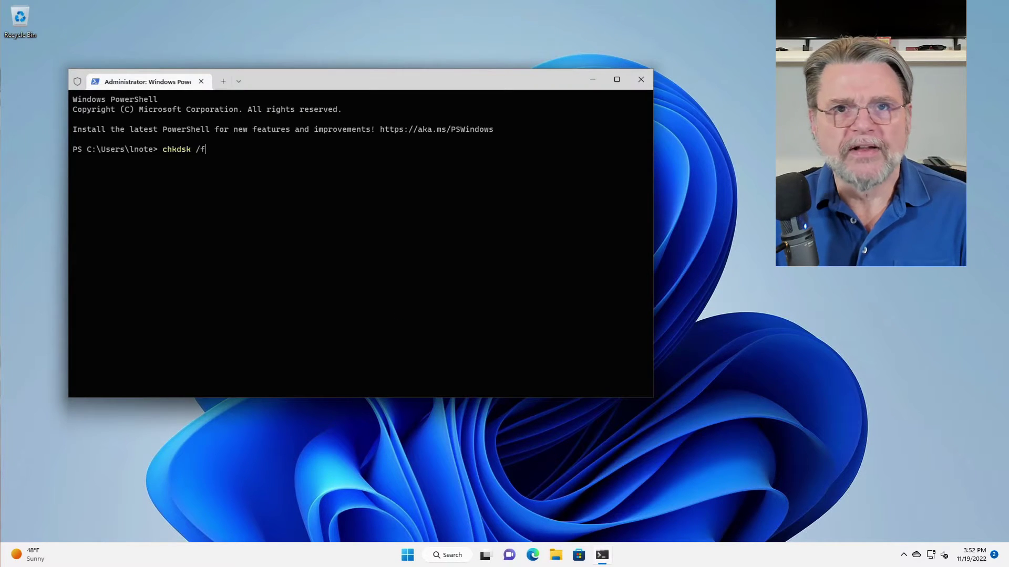
key(Return)
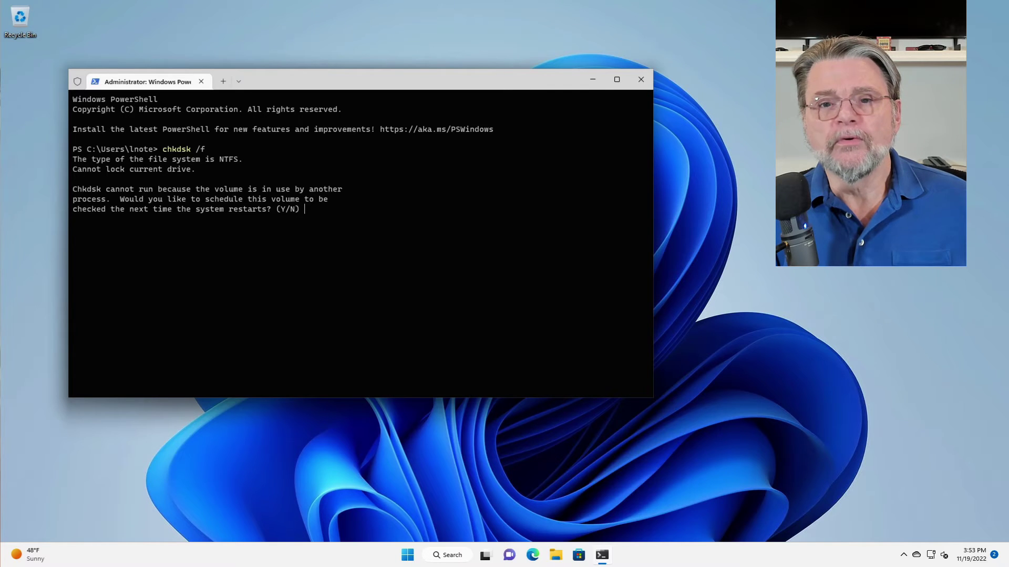
text(Y)
key(Return)
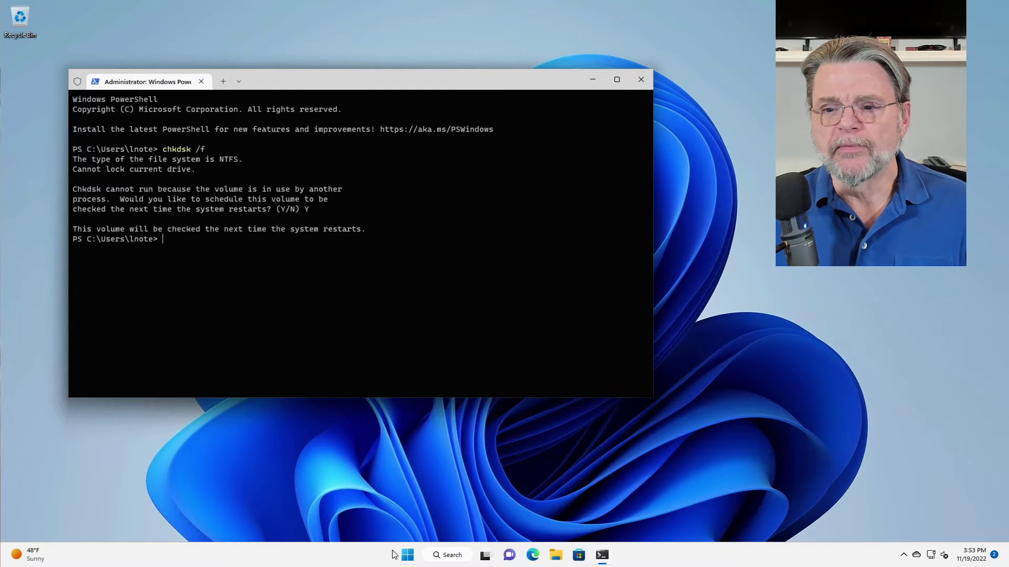
Step: Restart the PC from the Start right-click menu and sign back in with the PIN
right_click(408, 555)
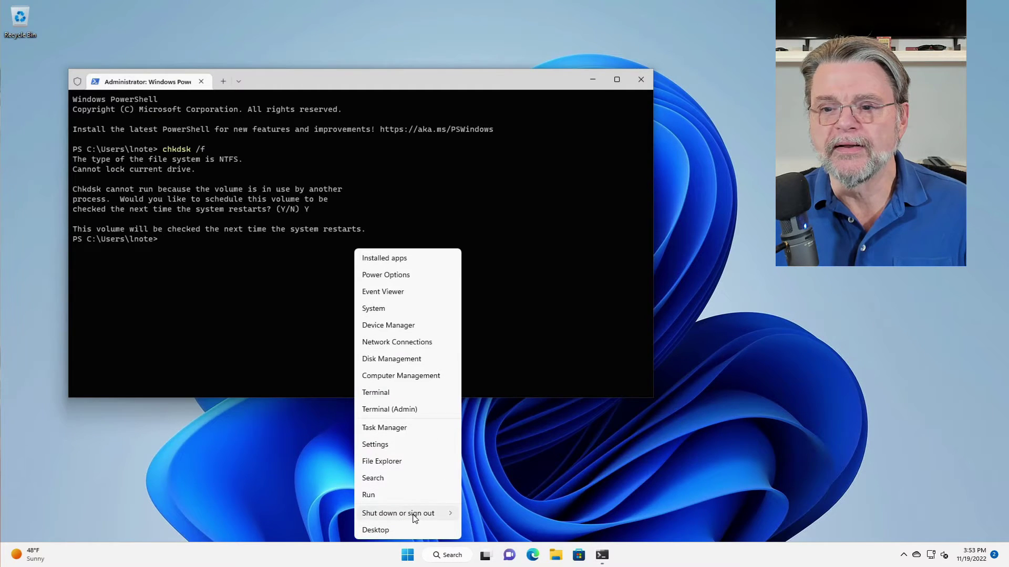
mouse_move(413, 513)
click(481, 514)
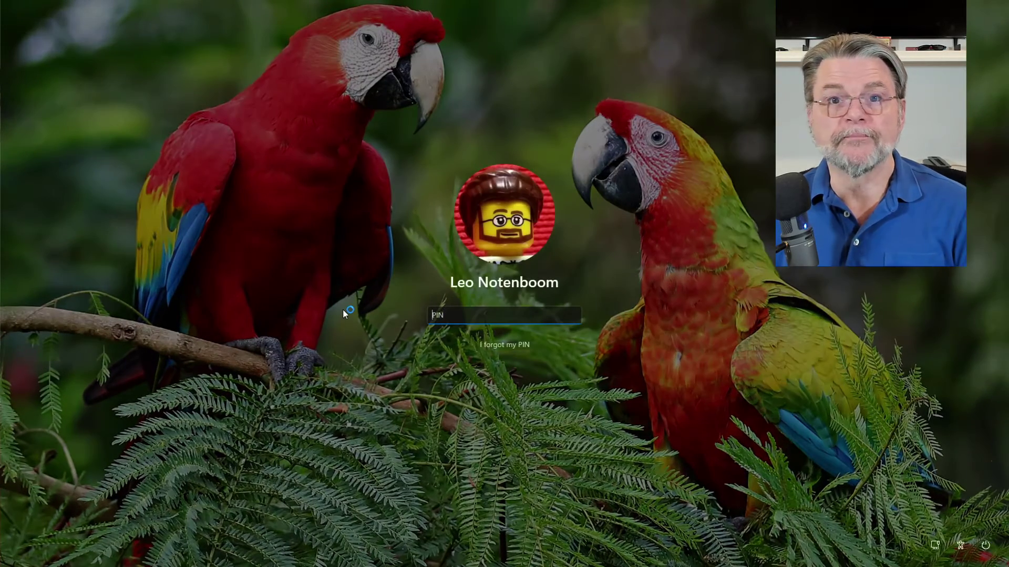
text(1234)
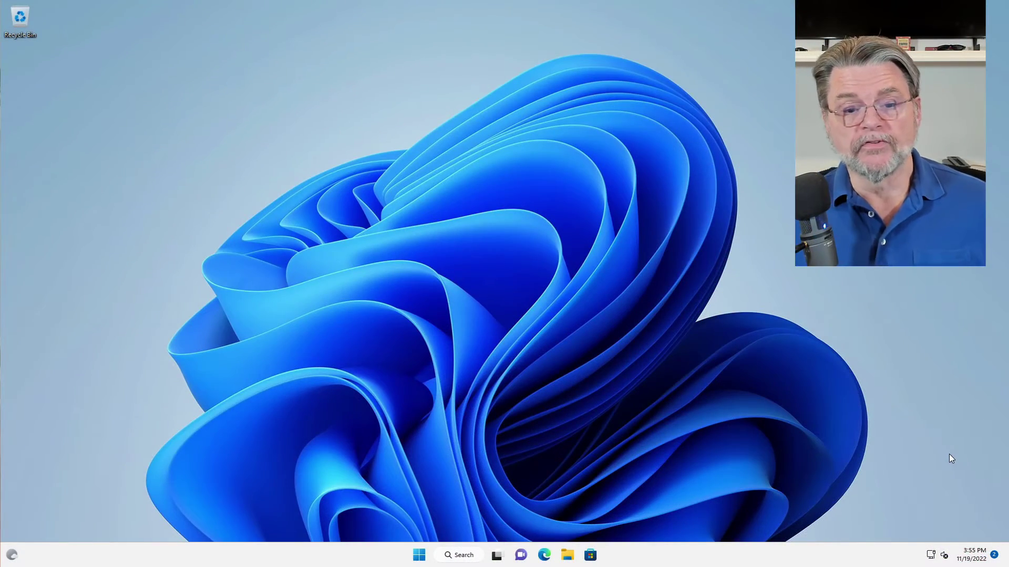
Step: Launch Event Viewer via eventvwr in the Run box, then move and enlarge its window
key(super+r)
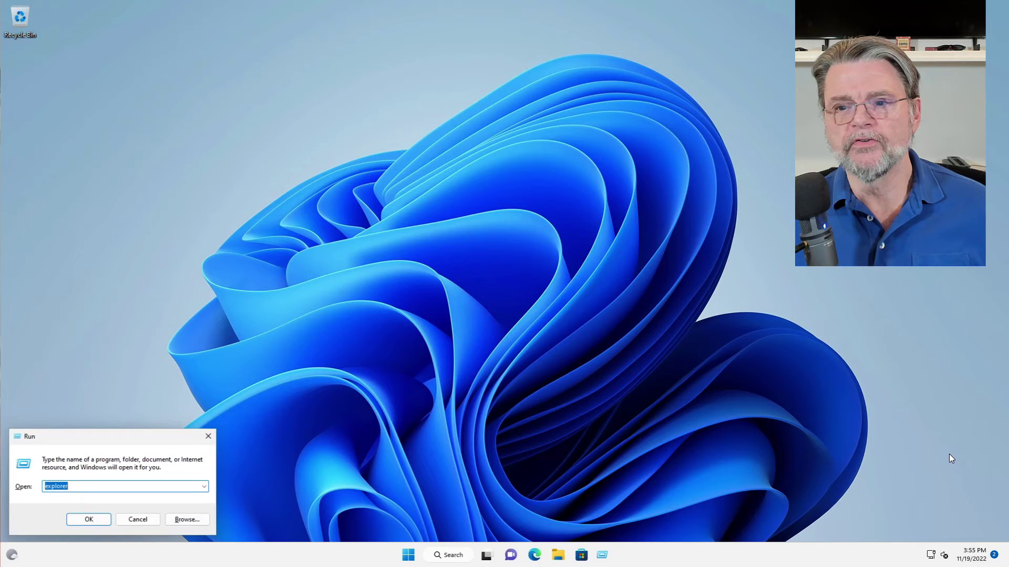
text(eve)
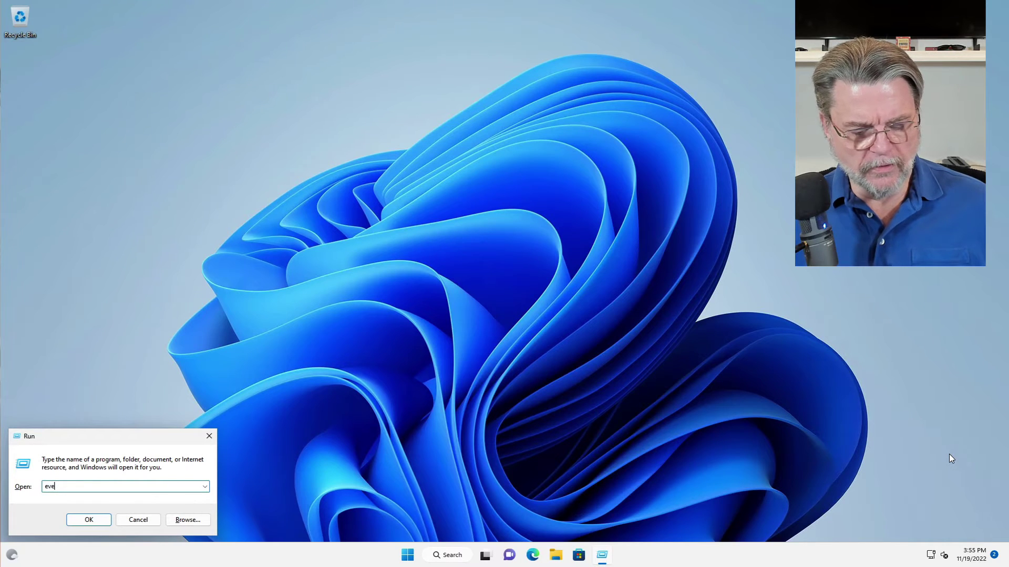
text(ntvw)
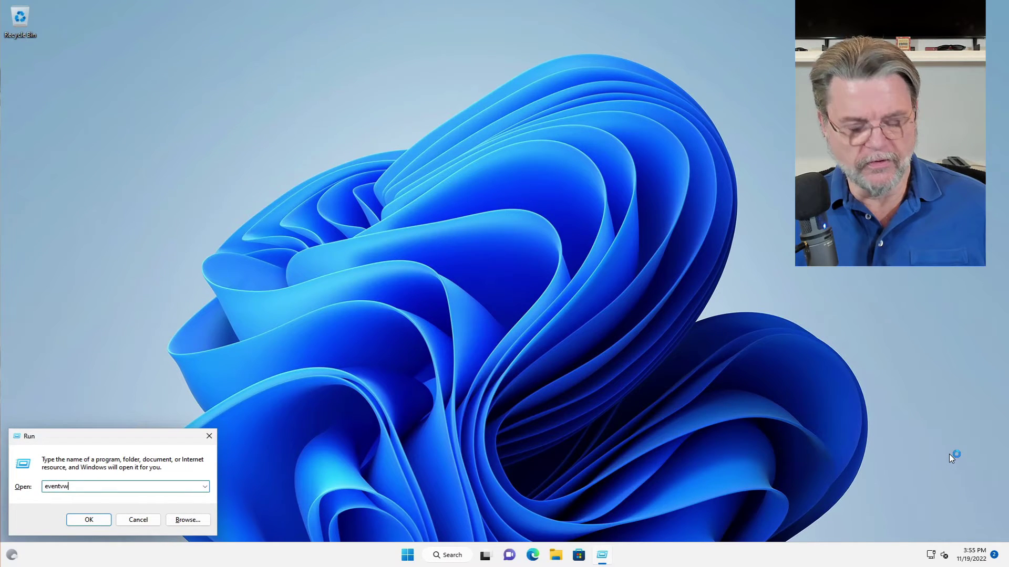
text(r)
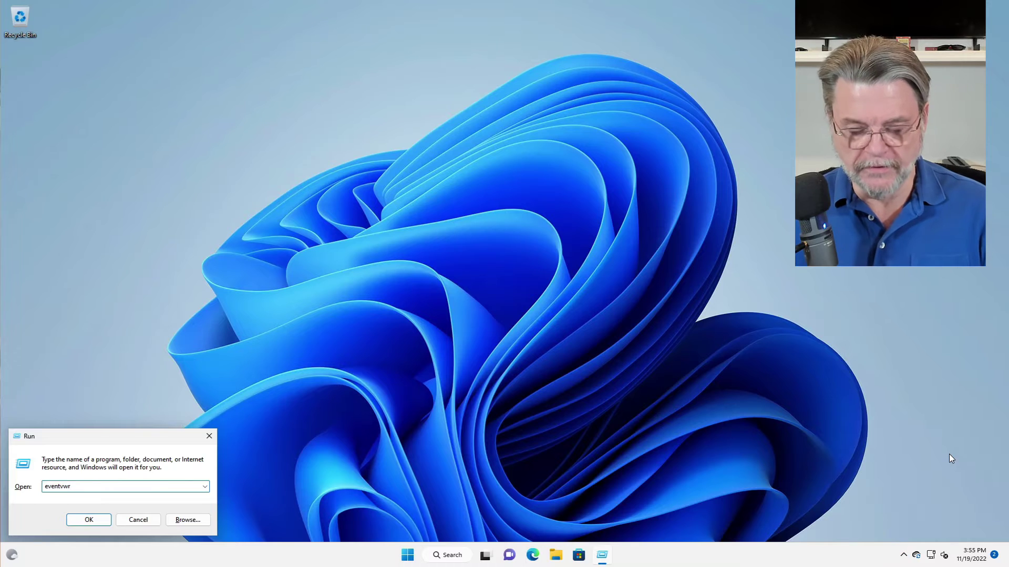
key(Return)
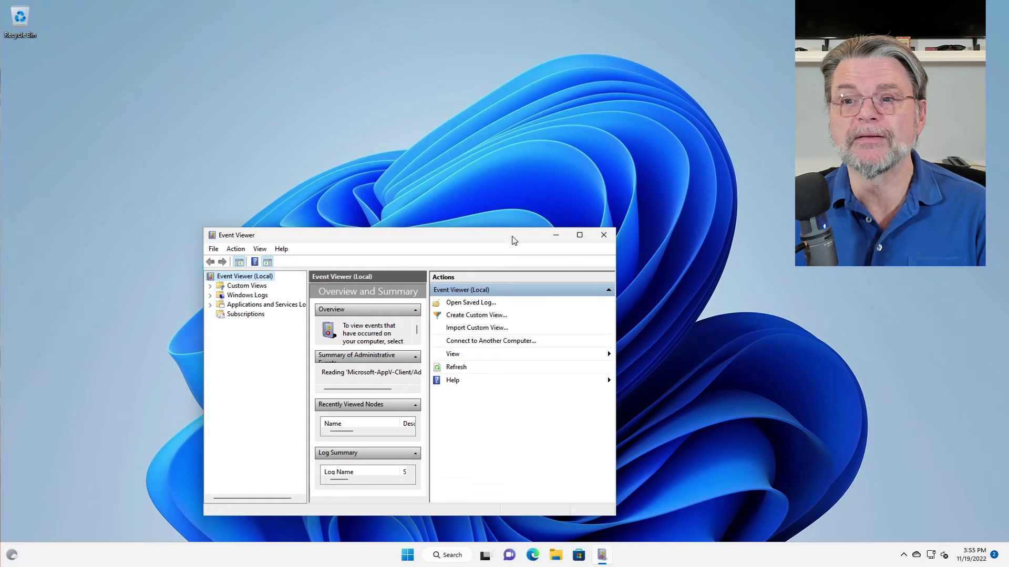
drag(513, 237, 473, 71)
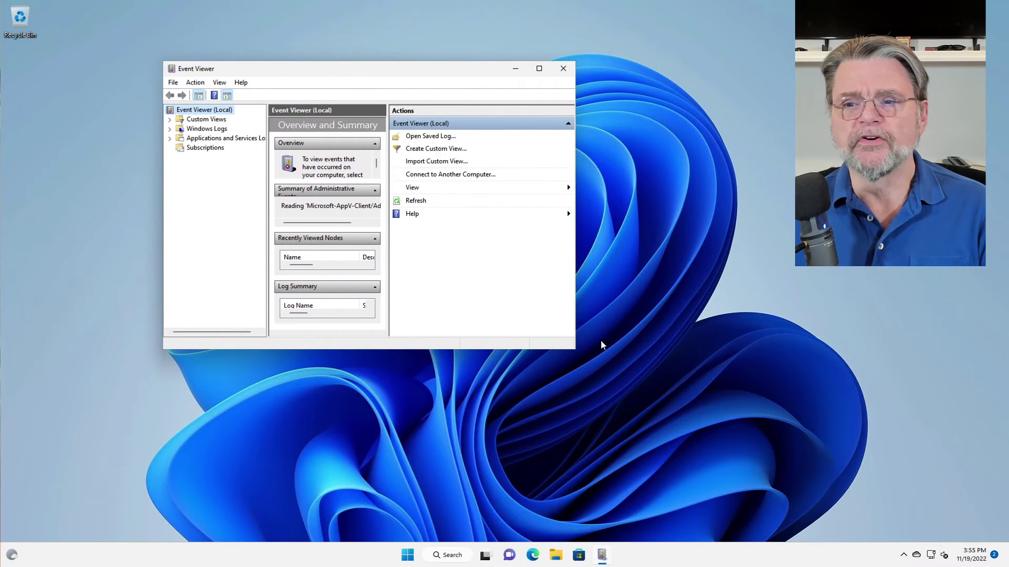
drag(576, 350, 774, 522)
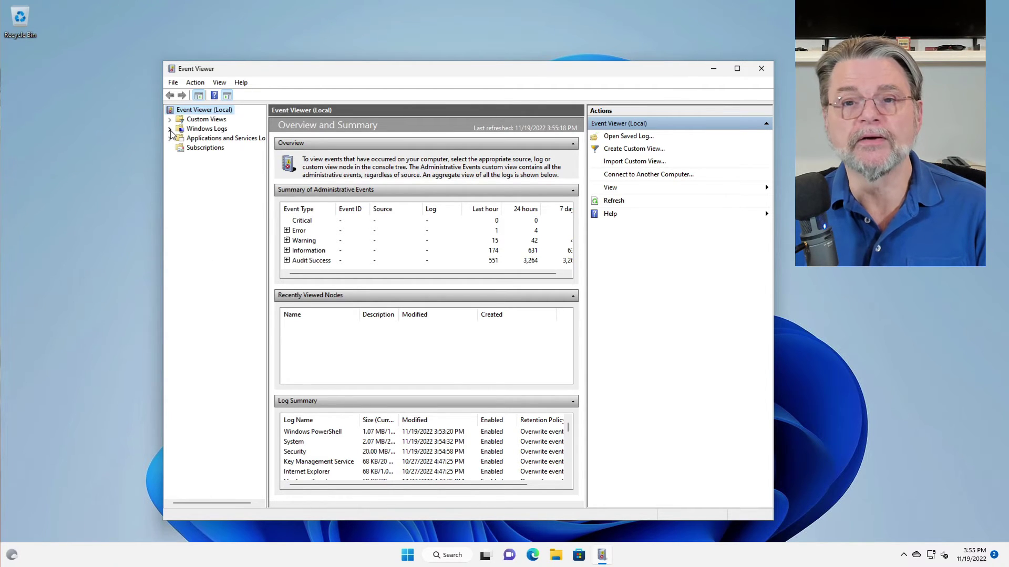
Step: Open the Application log under Windows Logs and select the Wininit event from 3:54:32 PM
click(169, 129)
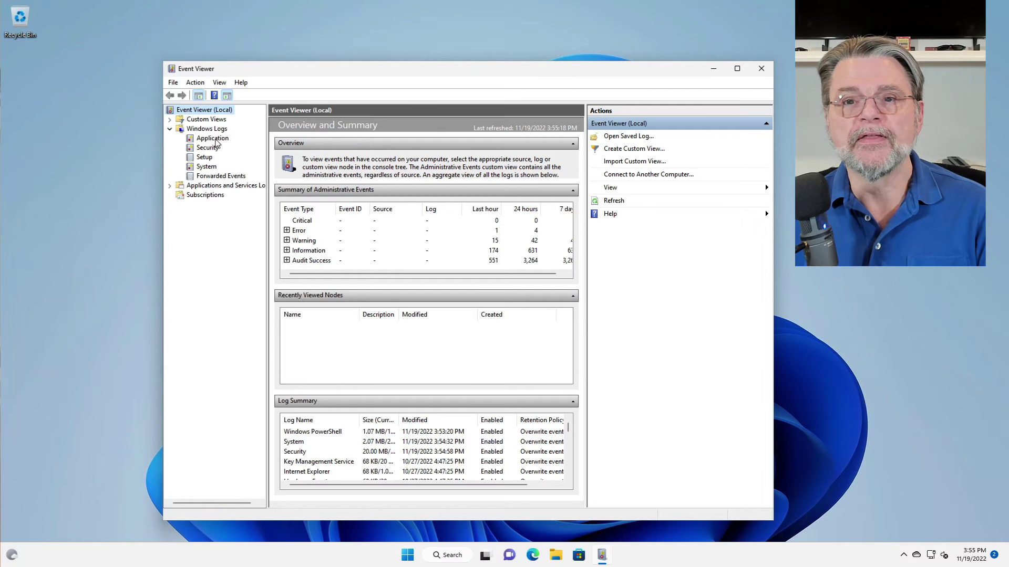
click(217, 140)
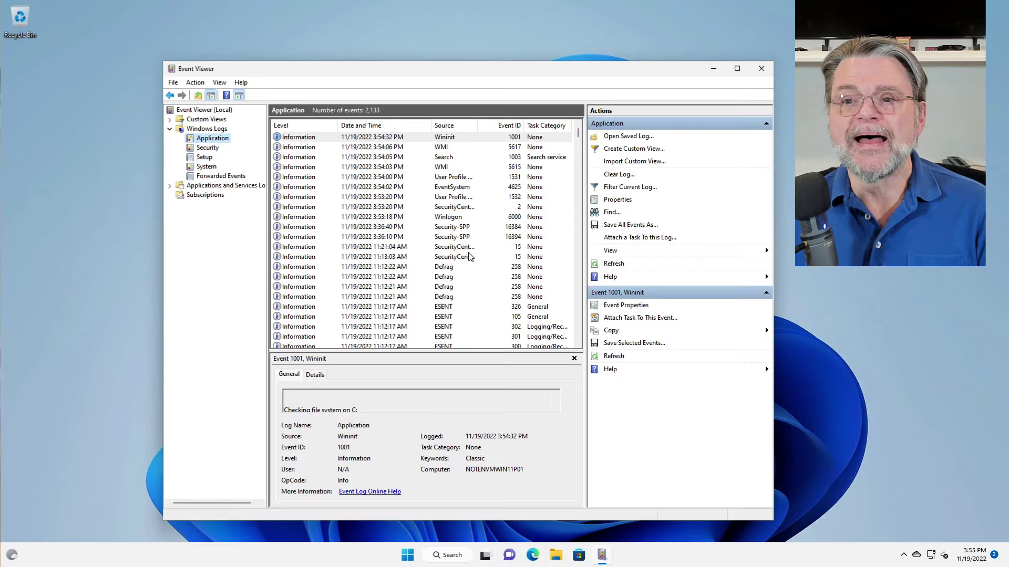
scroll(469, 268, down, 9)
scroll(462, 287, up, 9)
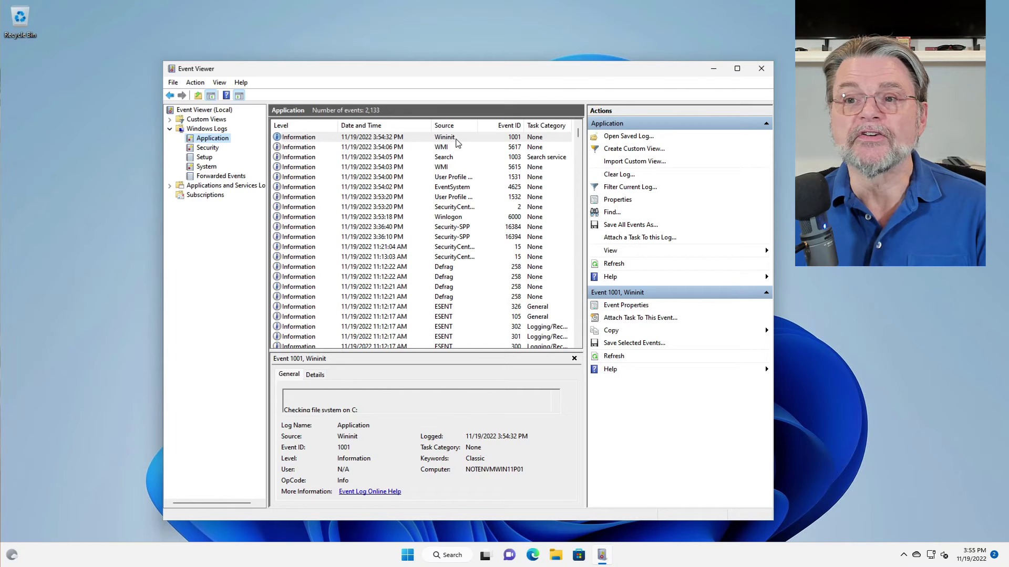
click(457, 139)
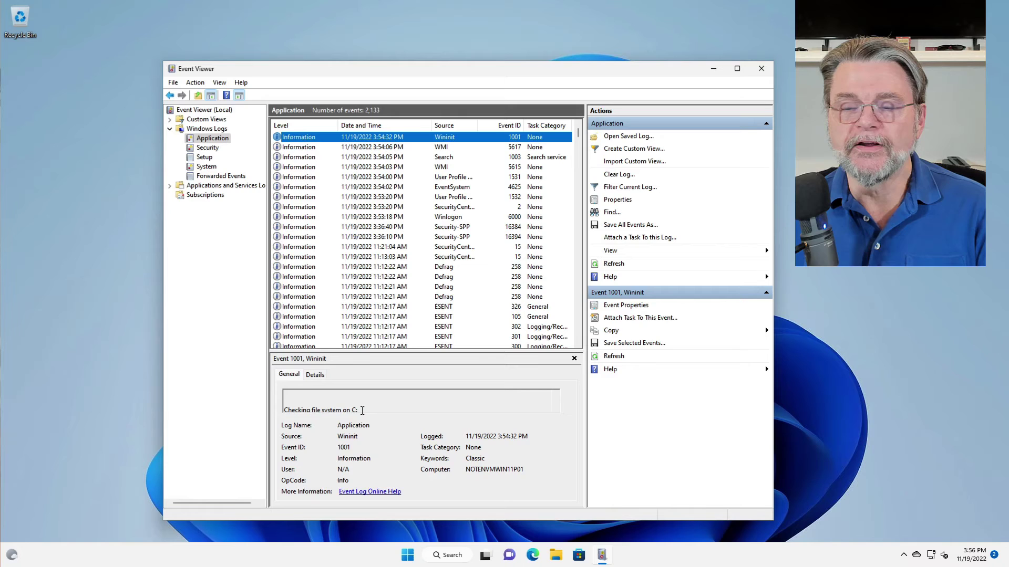
scroll(363, 405, down, 1)
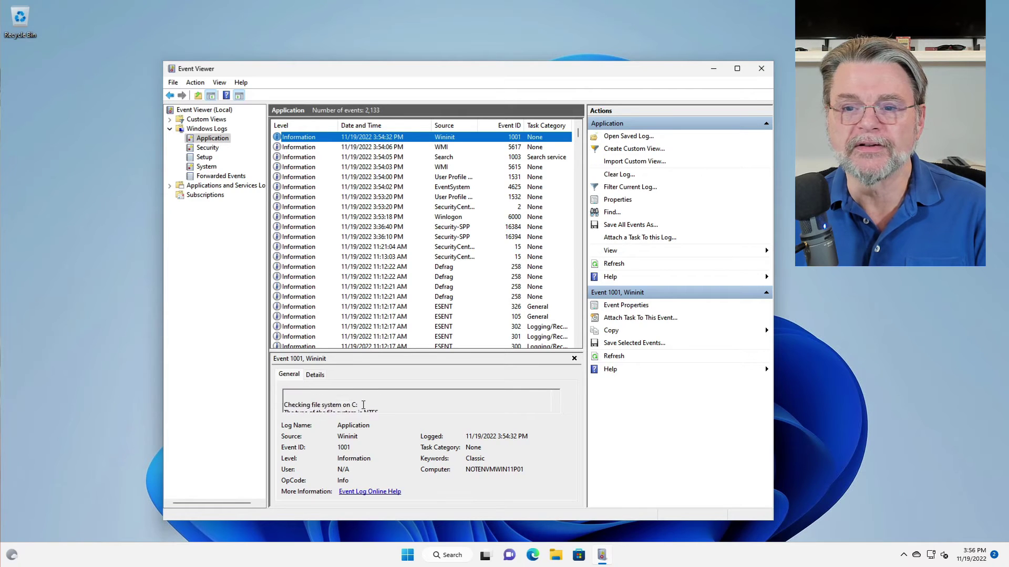
scroll(363, 406, up, 1)
scroll(363, 405, down, 1)
scroll(364, 405, up, 1)
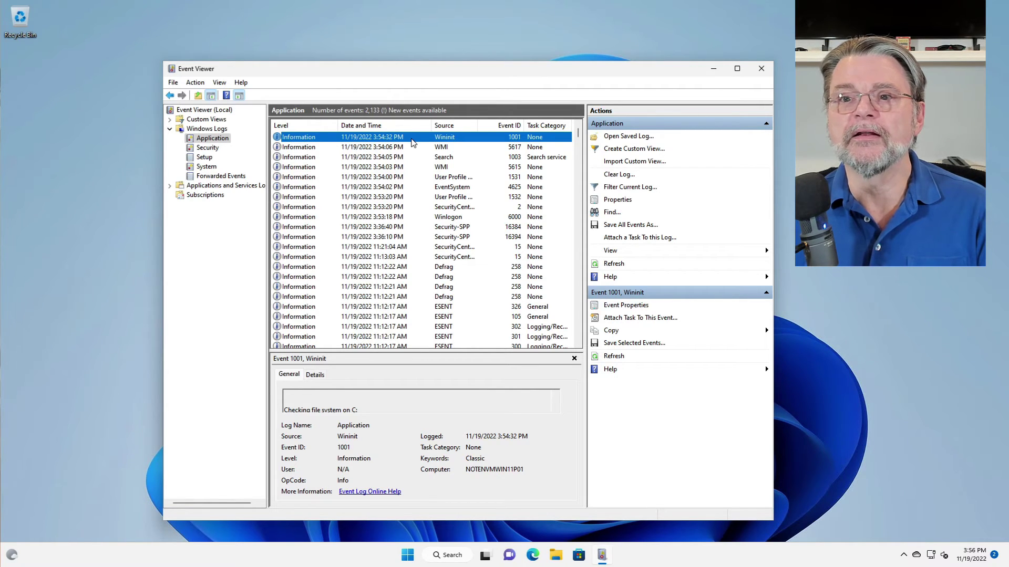
Step: Open Wininit event 1001's properties, enlarge the window, and scroll the CHKDSK log back to the top
double_click(413, 140)
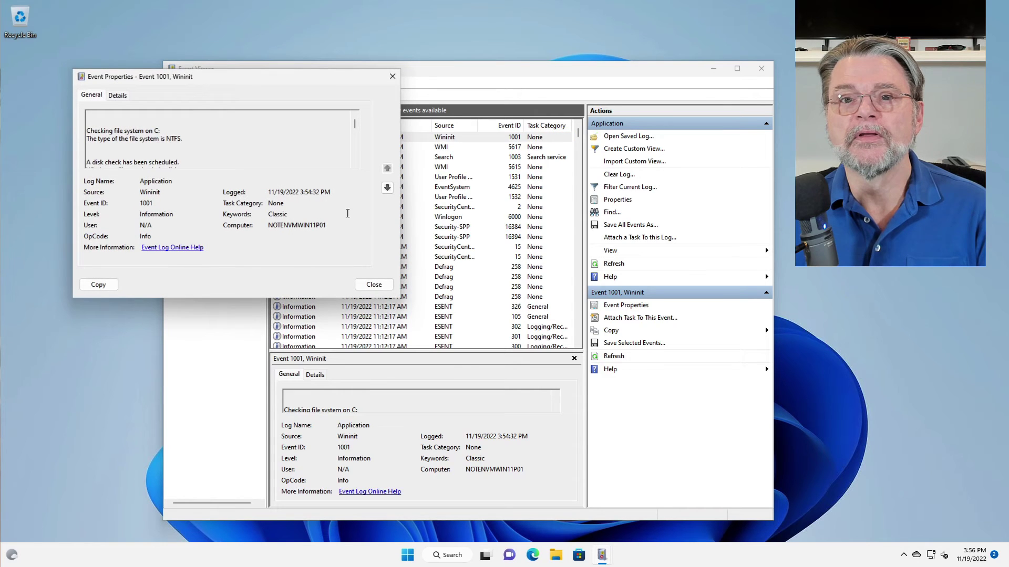
drag(404, 298, 627, 491)
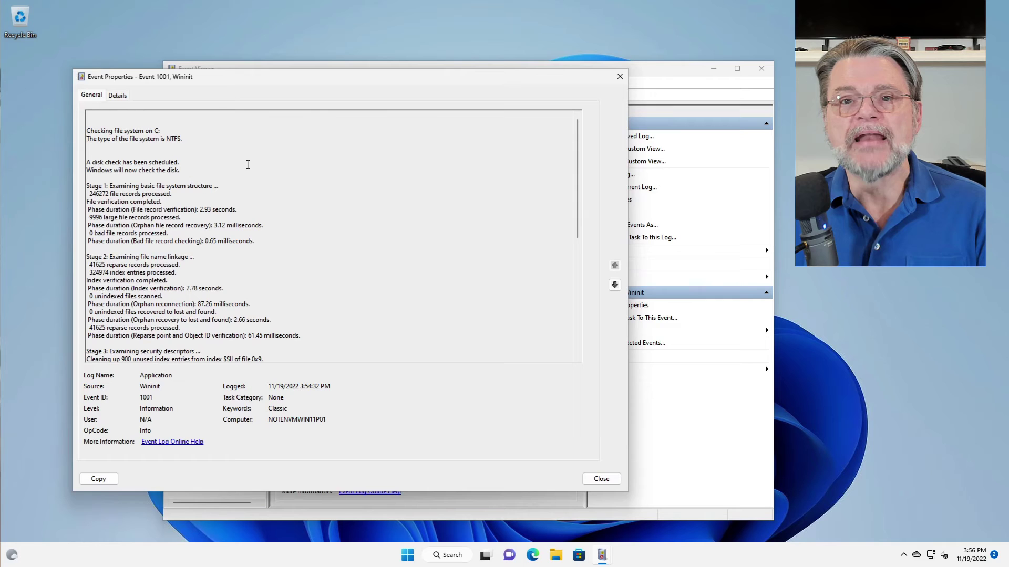
scroll(193, 154, down, 9)
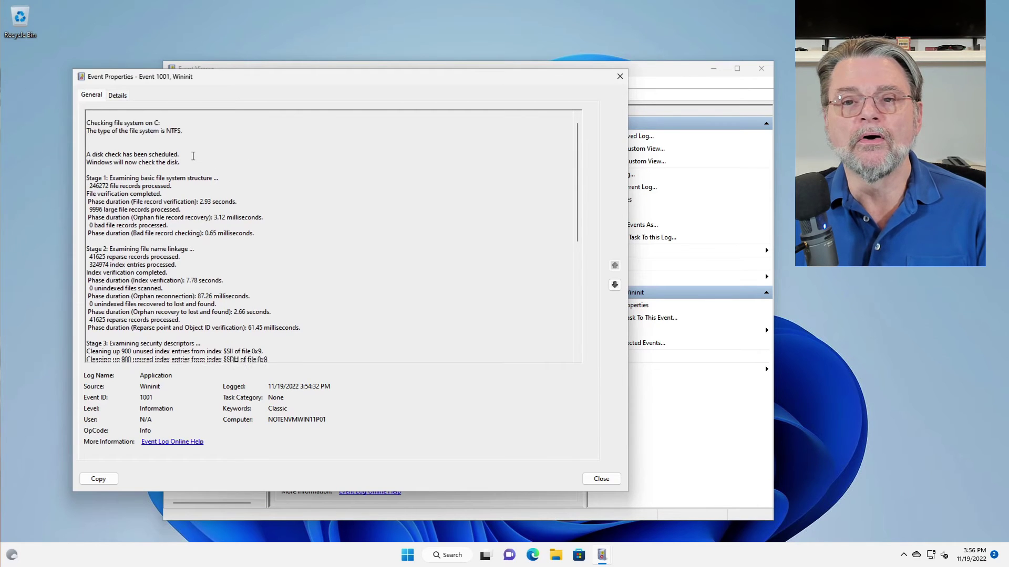
scroll(192, 165, down, 2)
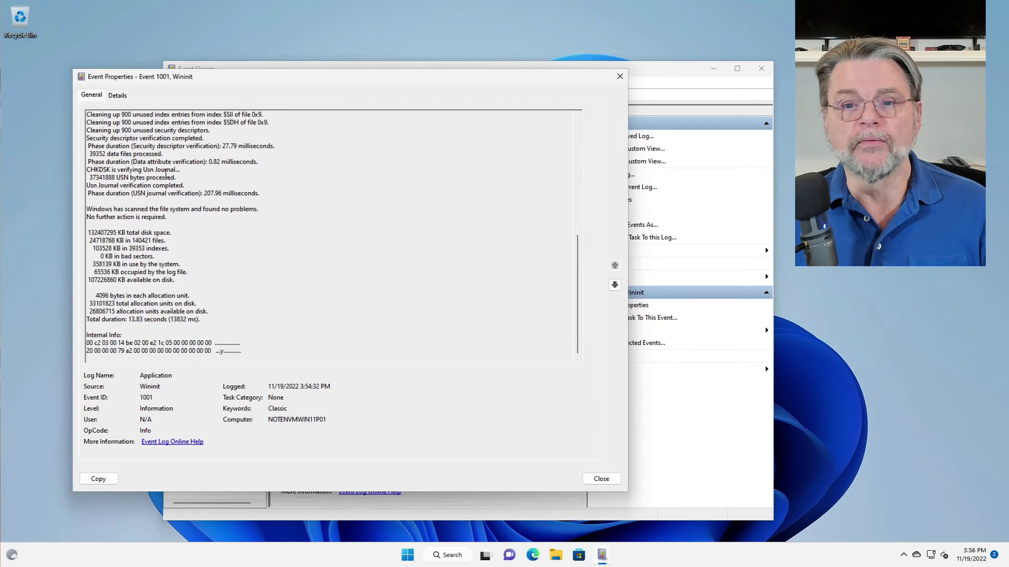
scroll(166, 174, up, 10)
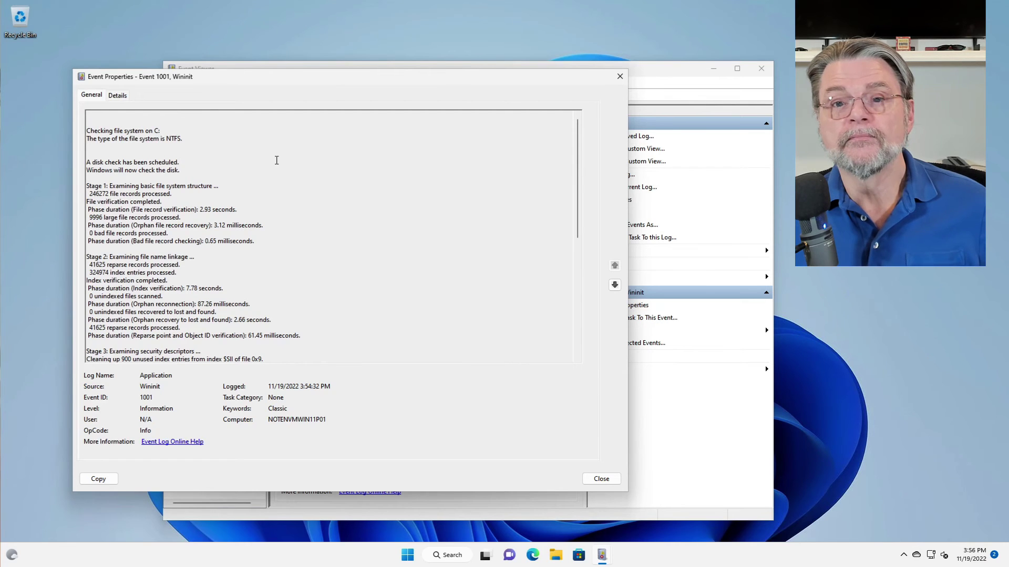
Step: Copy the entire CHKDSK log and paste it into a new Notepad document
key(ctrl+a)
key(ctrl+c)
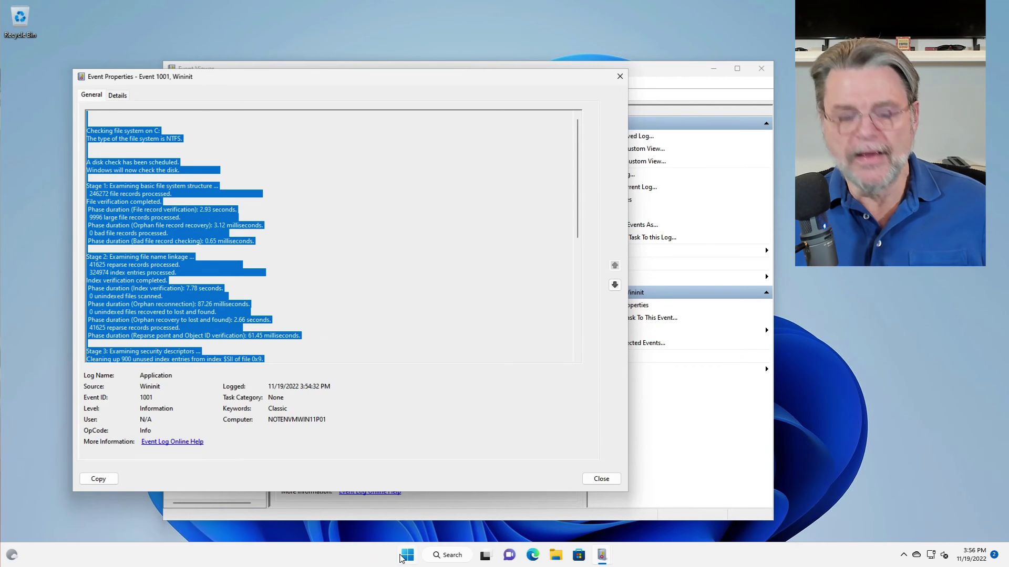
key(super+r)
text(no)
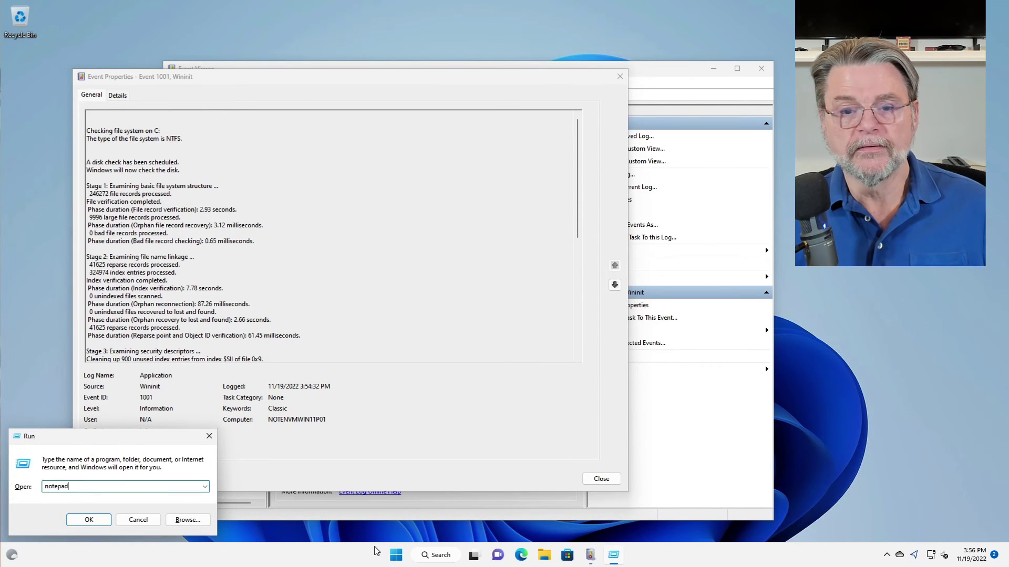
text(tepad)
key(Return)
key(ctrl+v)
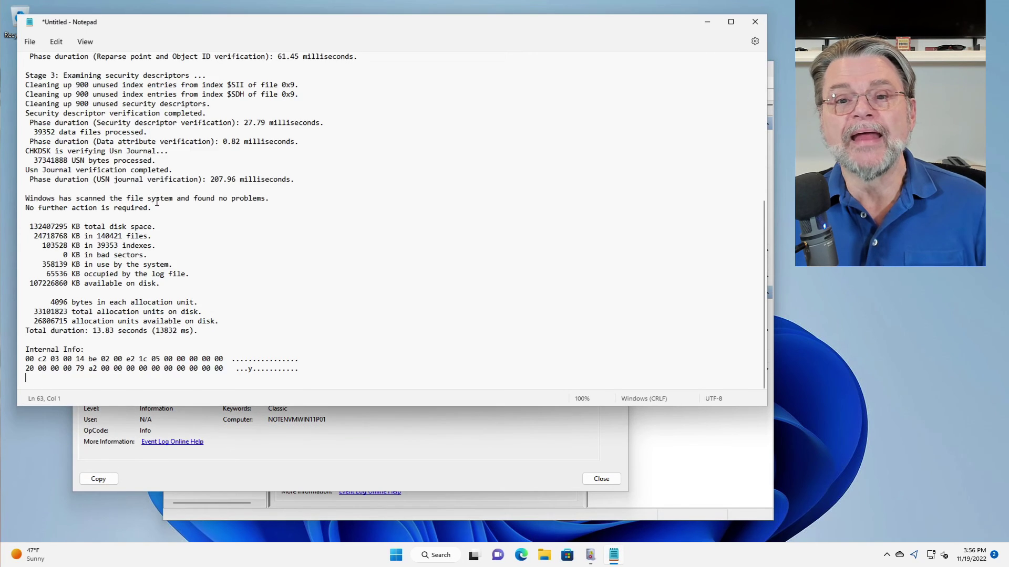
scroll(157, 202, up, 10)
scroll(194, 222, down, 9)
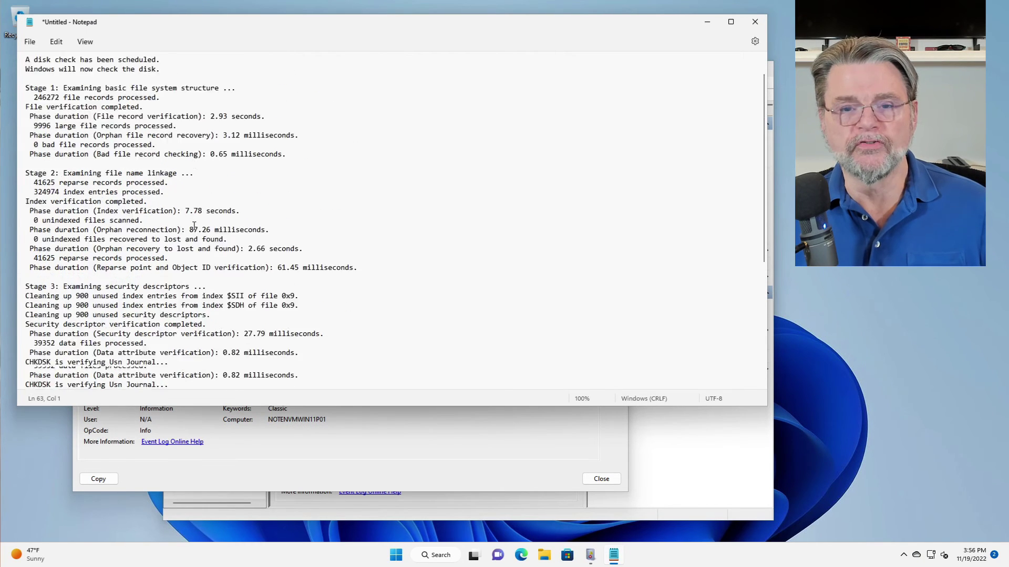